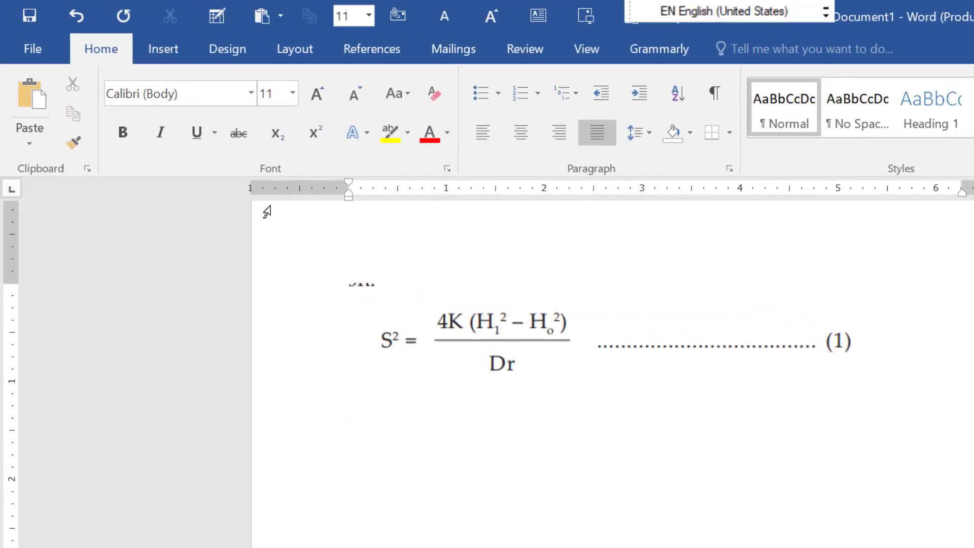
# Step: Insert a blank equation box below the existing S² sample equation
pyautogui.click(166, 53)
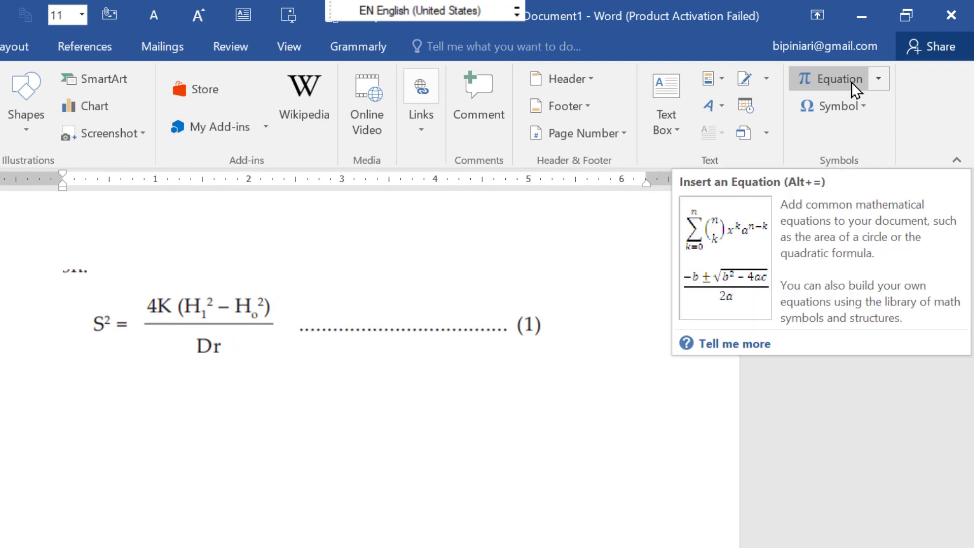
pyautogui.click(851, 81)
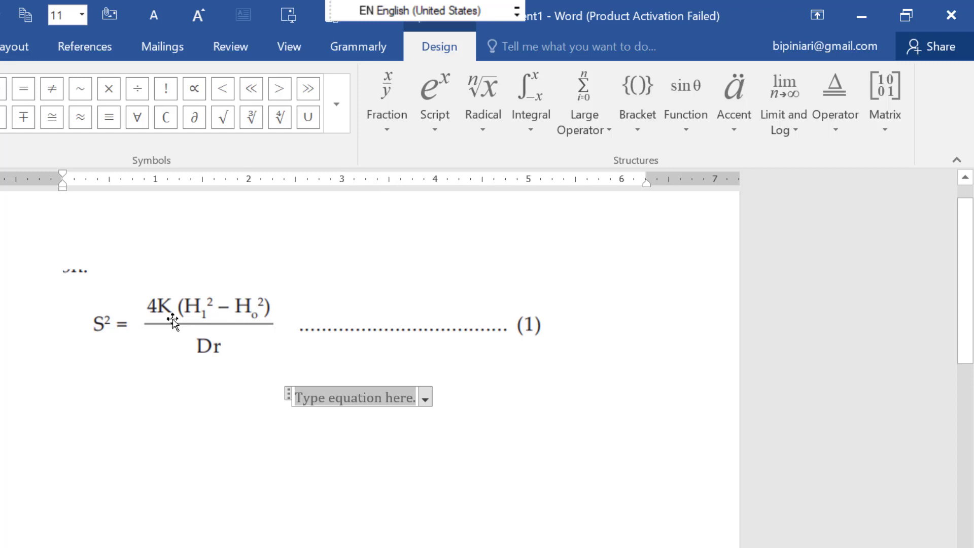
# Step: Insert a stacked fraction and type 4K in its numerator
pyautogui.click(390, 133)
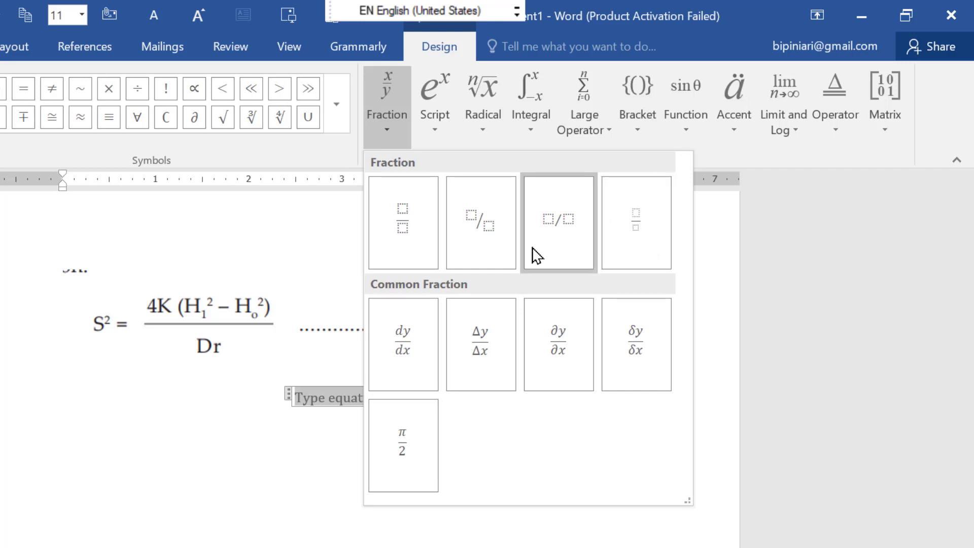
pyautogui.click(405, 238)
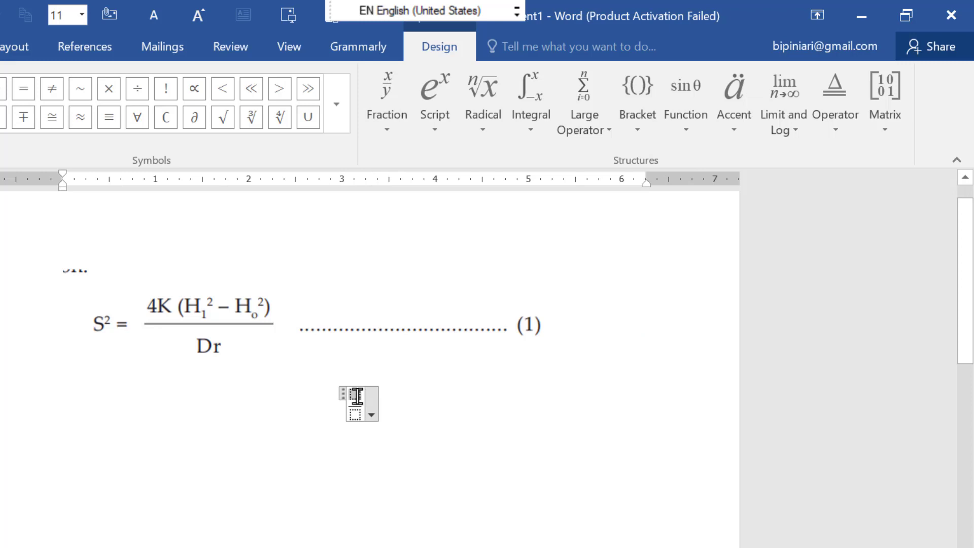
pyautogui.write('4')
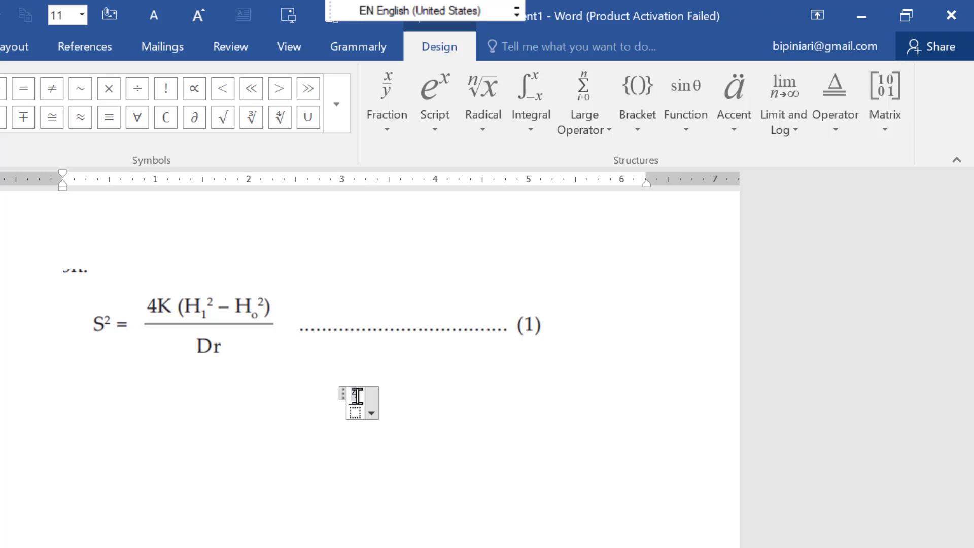
pyautogui.write('K')
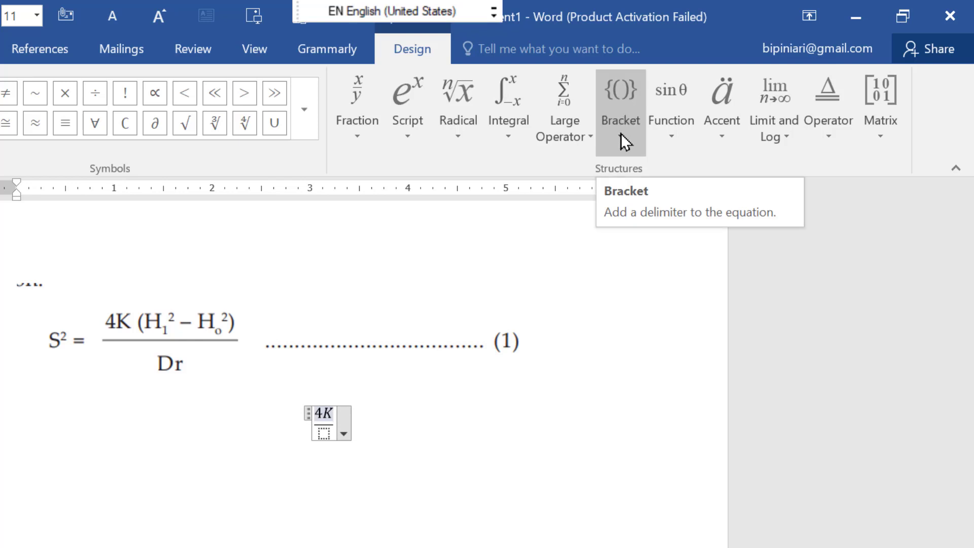
# Step: Add round brackets after 4K in the numerator and place the cursor inside them
pyautogui.click(621, 133)
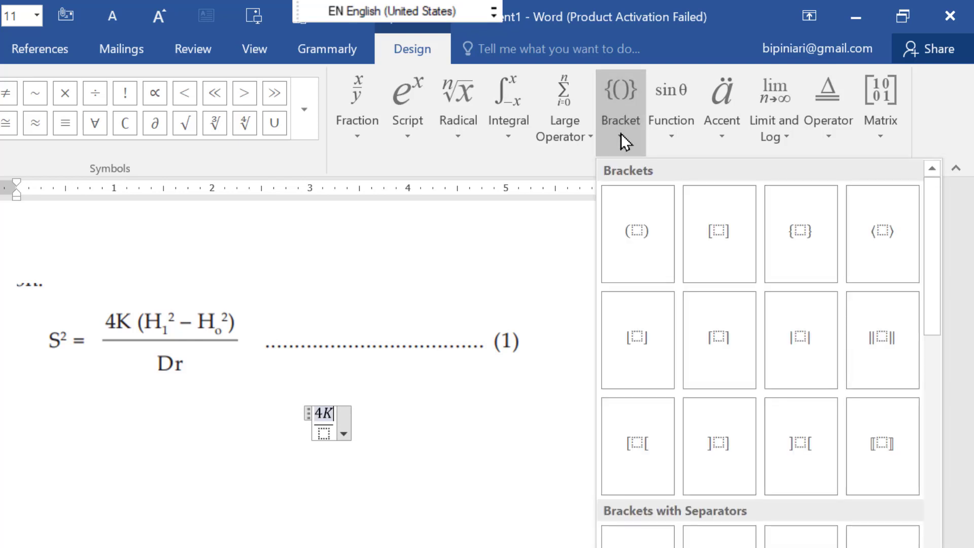
pyautogui.click(638, 231)
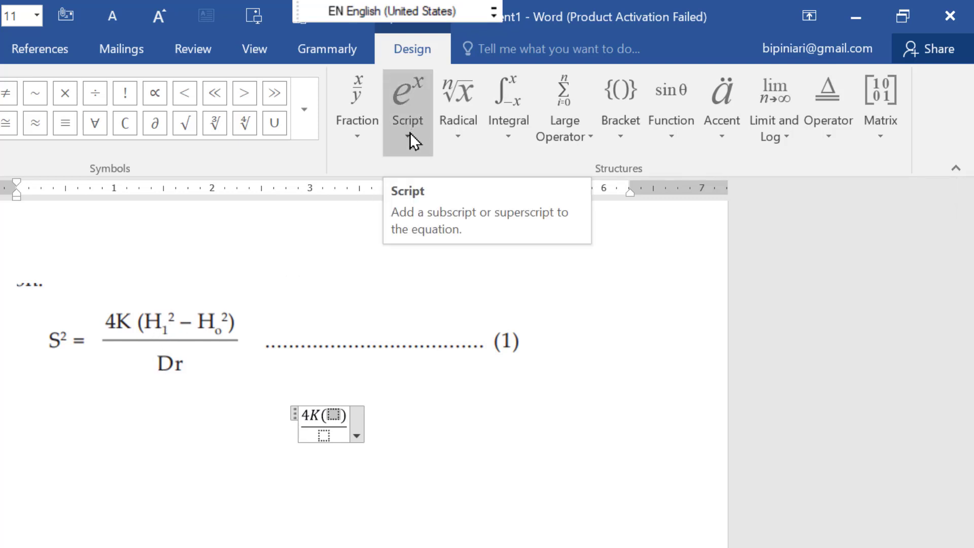
pyautogui.click(334, 416)
pyautogui.click(335, 416)
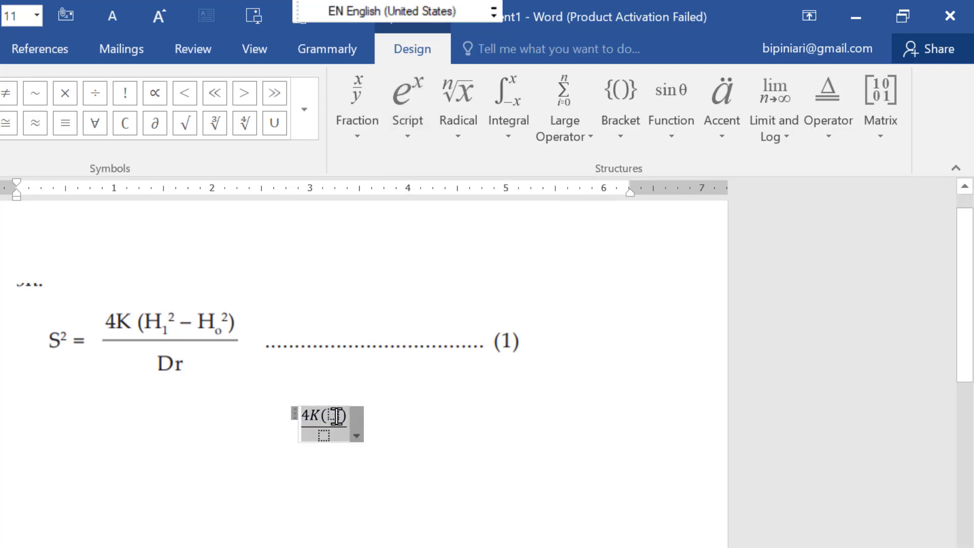
pyautogui.click(336, 416)
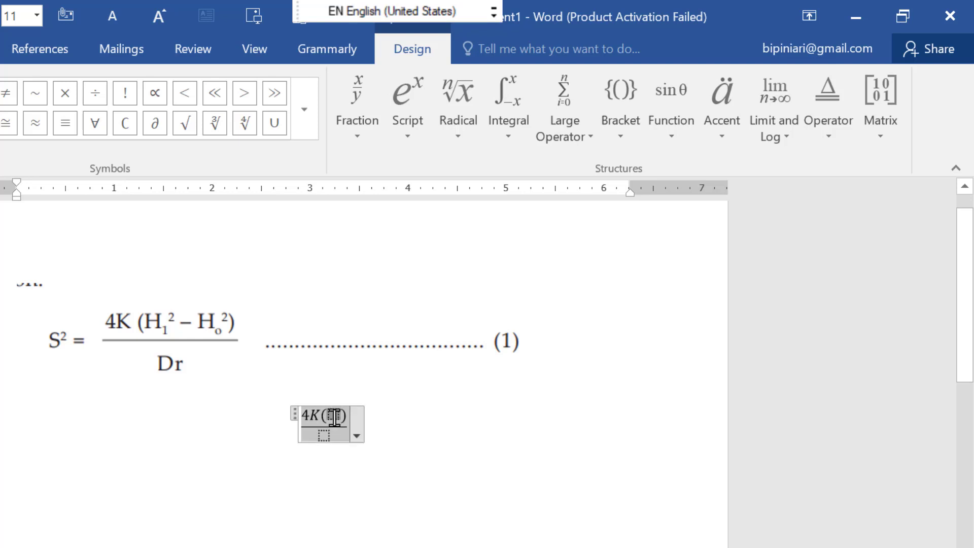
# Step: Inside the brackets, enter H with superscript 2 and subscript 1, then a minus sign
pyautogui.click(409, 137)
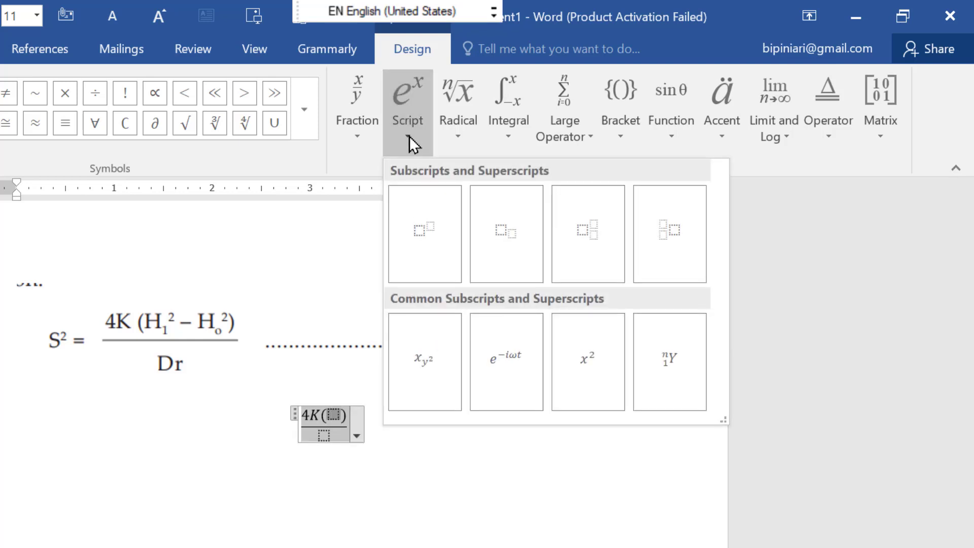
pyautogui.click(599, 247)
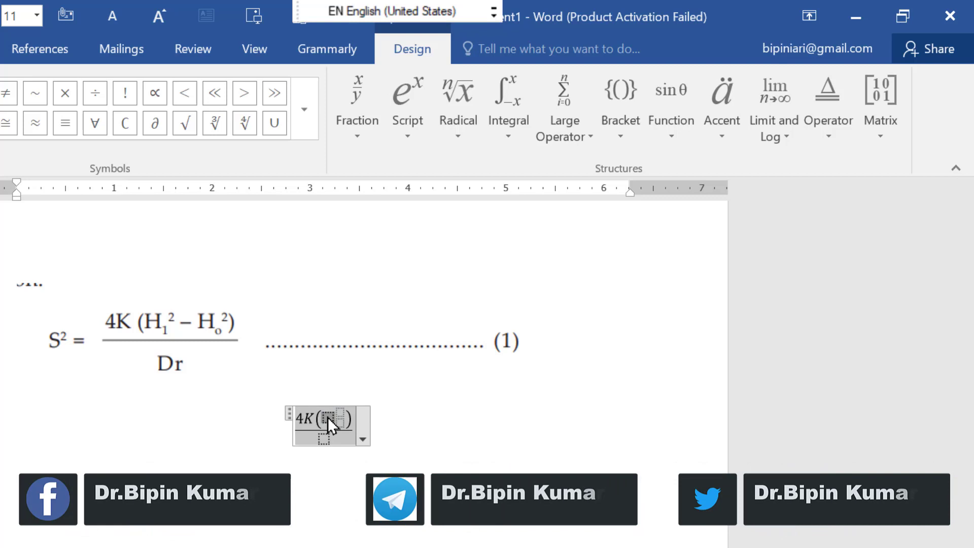
pyautogui.write('H')
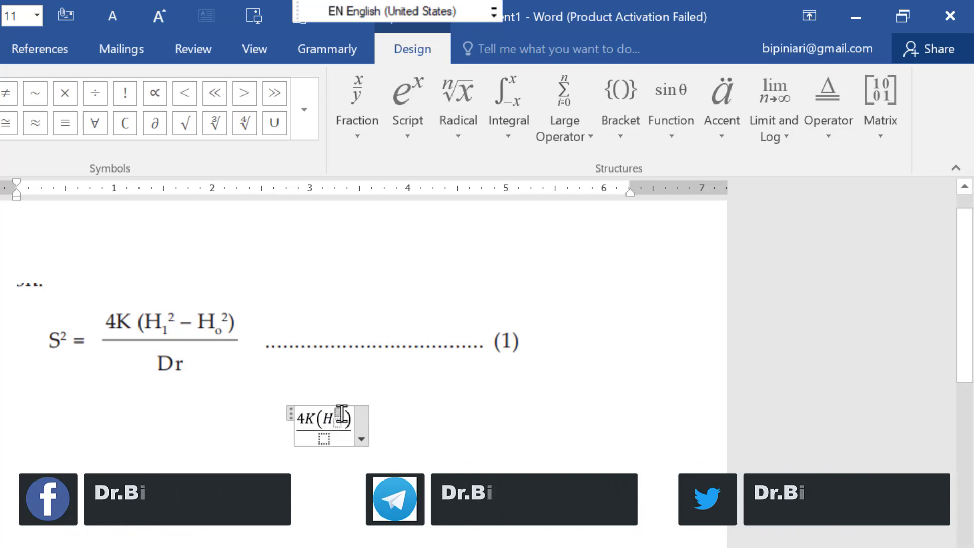
pyautogui.click(338, 412)
pyautogui.write('2')
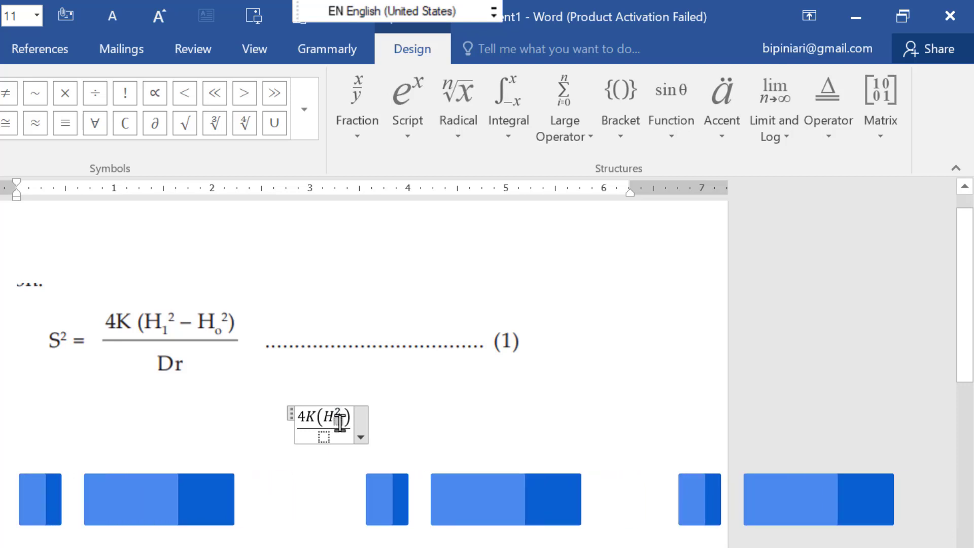
pyautogui.click(339, 421)
pyautogui.write('12')
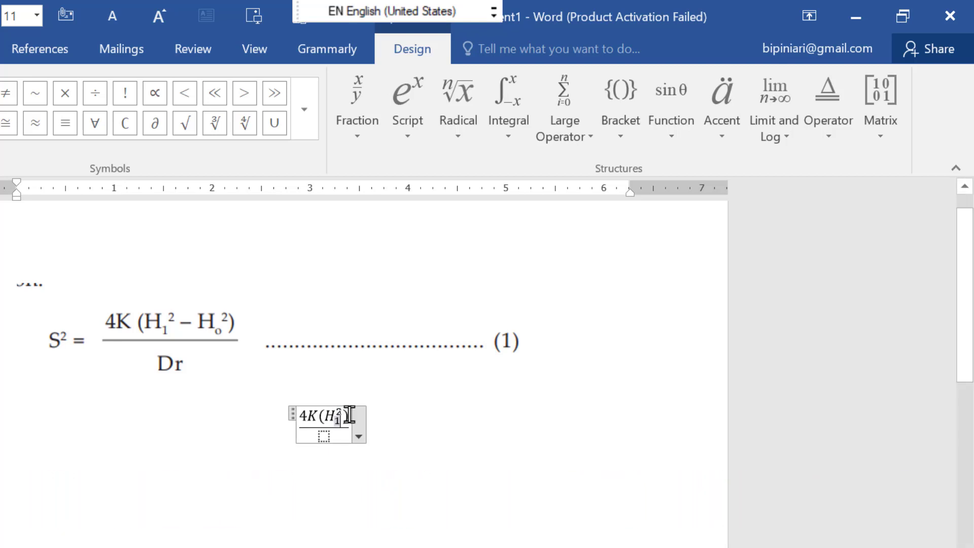
pyautogui.write(')')
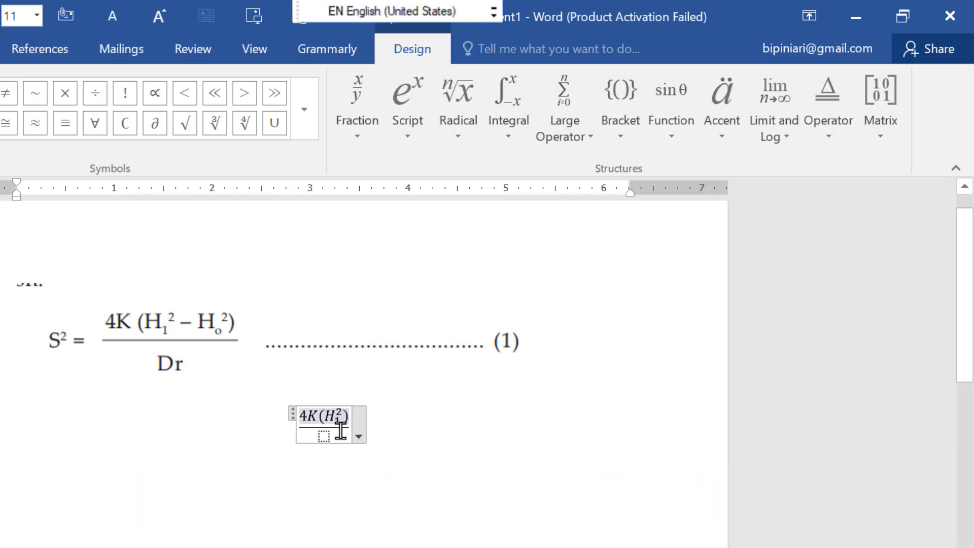
pyautogui.press('Left')
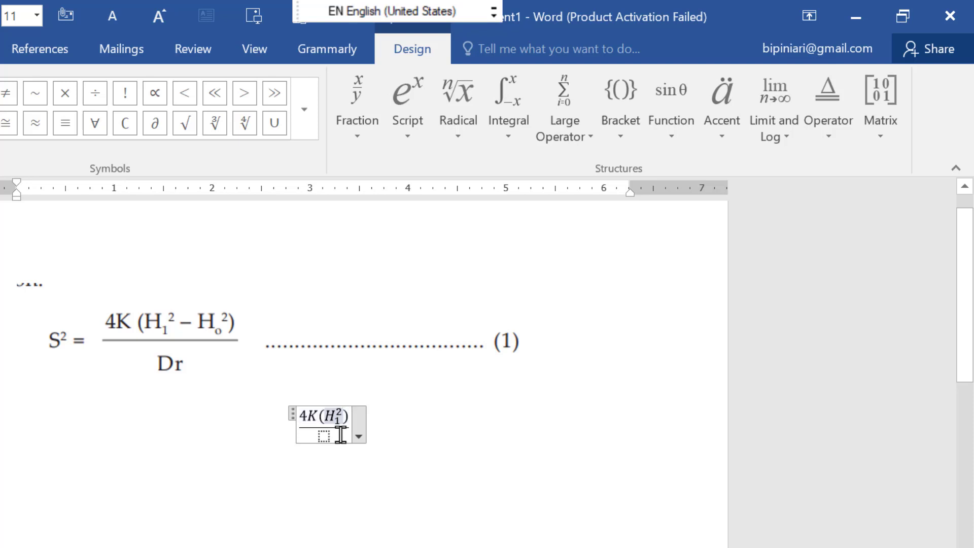
pyautogui.write('-')
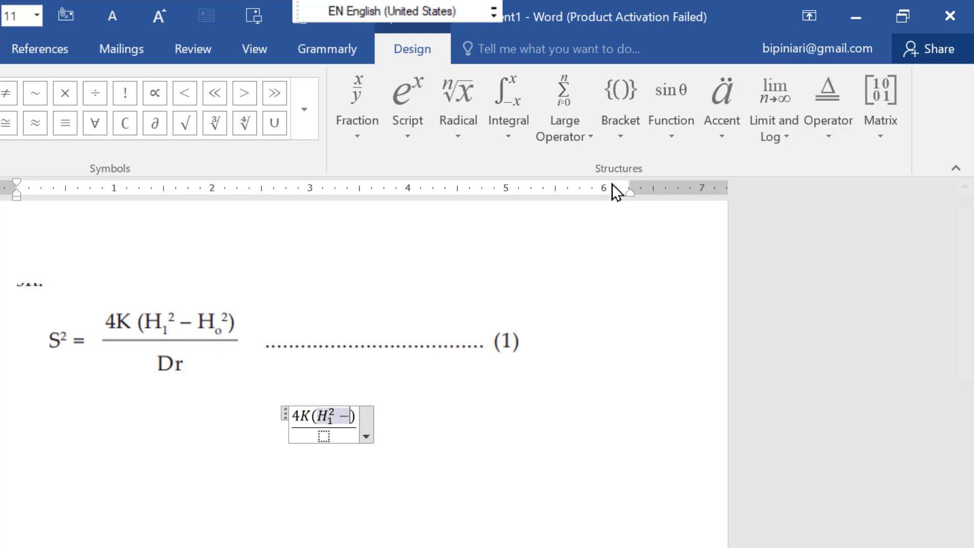
# Step: Add H₀² after the minus sign and type Dr as the denominator
pyautogui.click(408, 145)
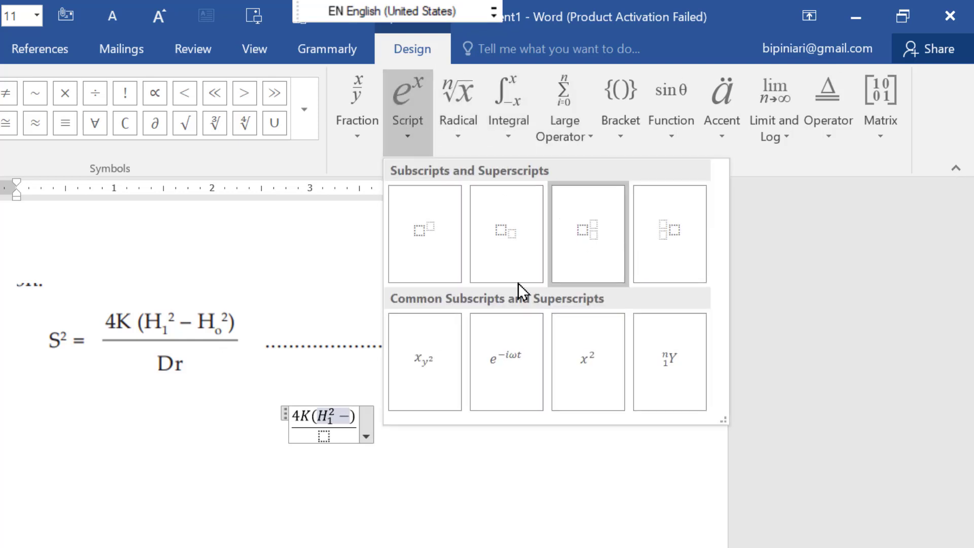
pyautogui.click(349, 418)
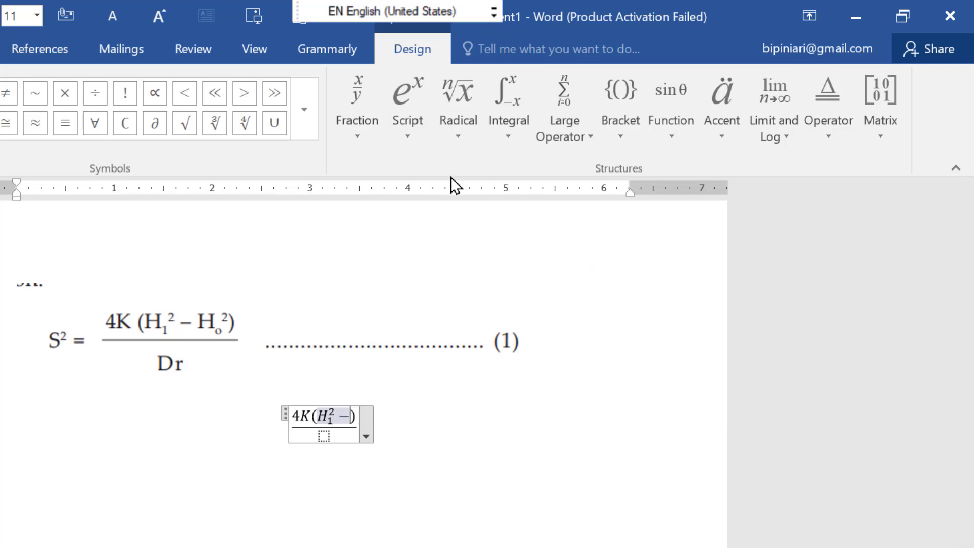
pyautogui.click(413, 141)
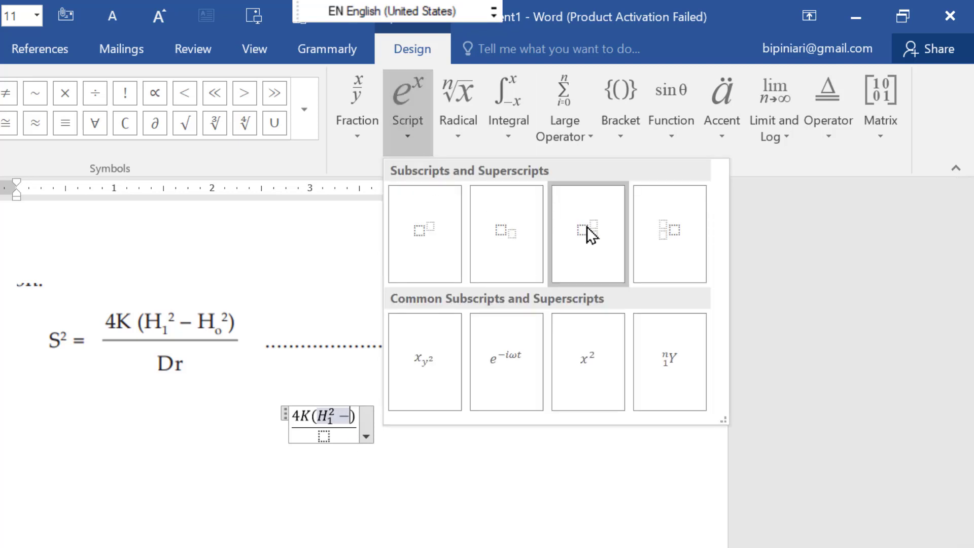
pyautogui.click(587, 235)
pyautogui.click(347, 419)
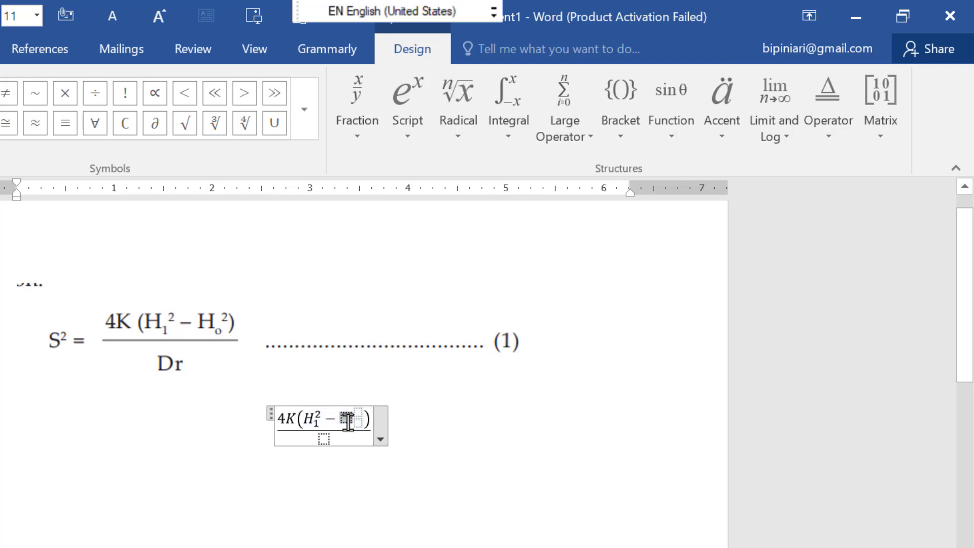
pyautogui.write('H')
pyautogui.click(358, 414)
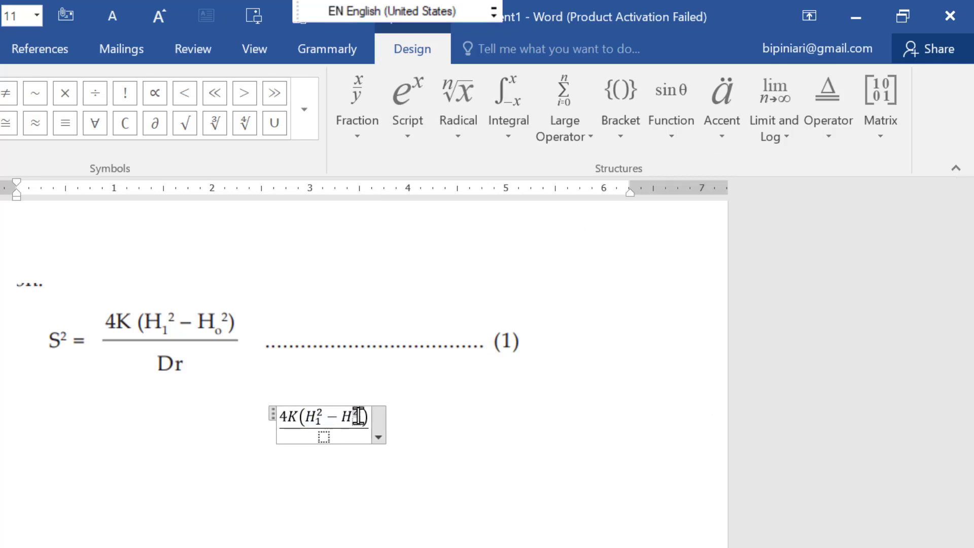
pyautogui.write('2')
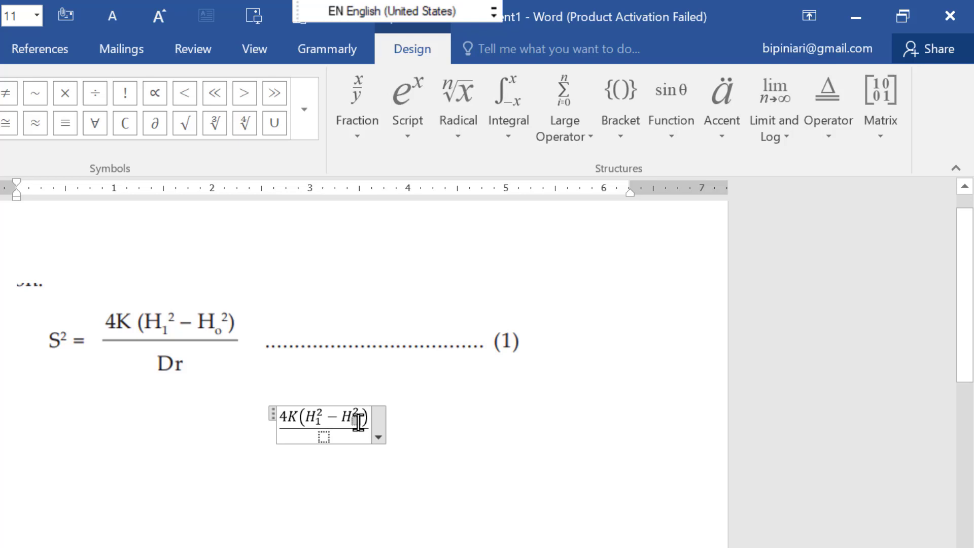
pyautogui.write('0')
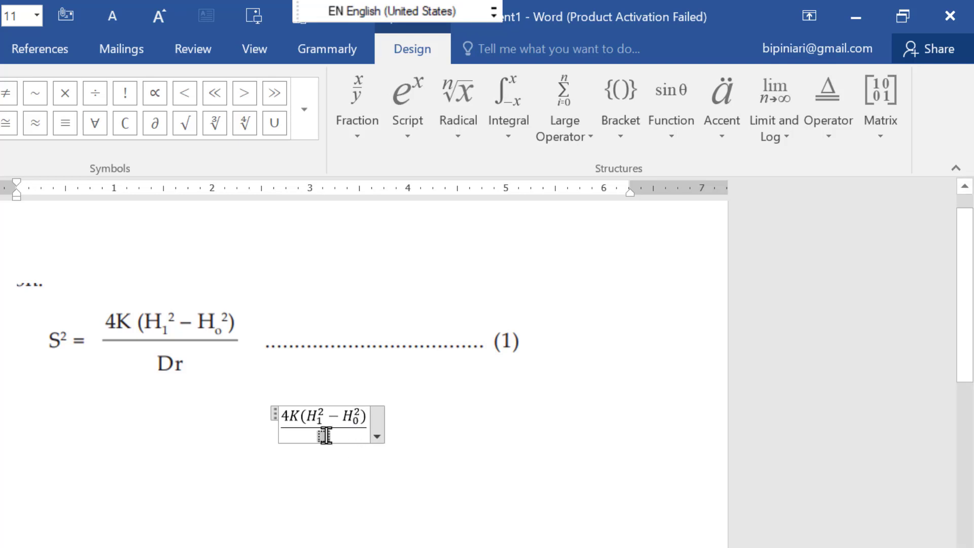
pyautogui.click(325, 435)
pyautogui.write('Dr')
# Step: Insert an S² superscript equation before the fraction and type the '.......(1)' leader after it
pyautogui.click(261, 435)
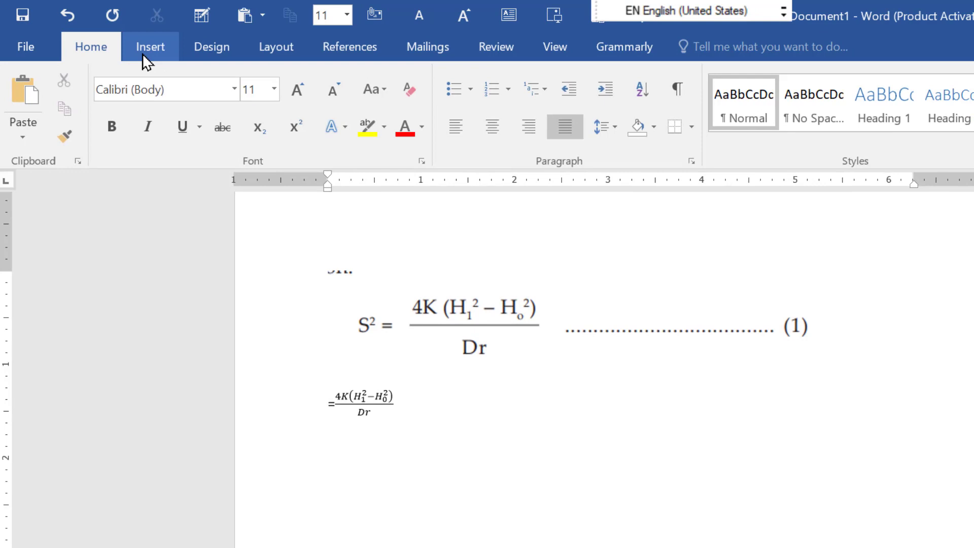
pyautogui.click(157, 50)
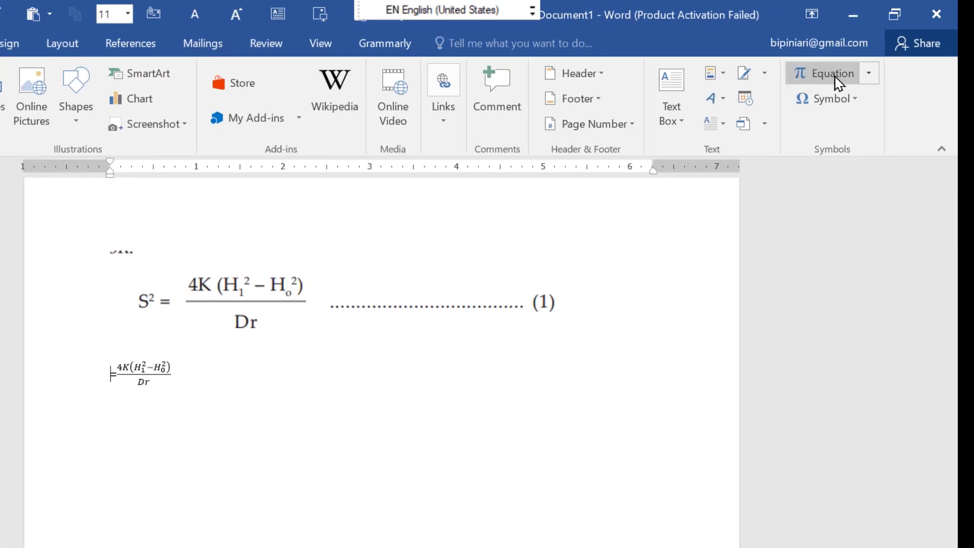
pyautogui.click(868, 73)
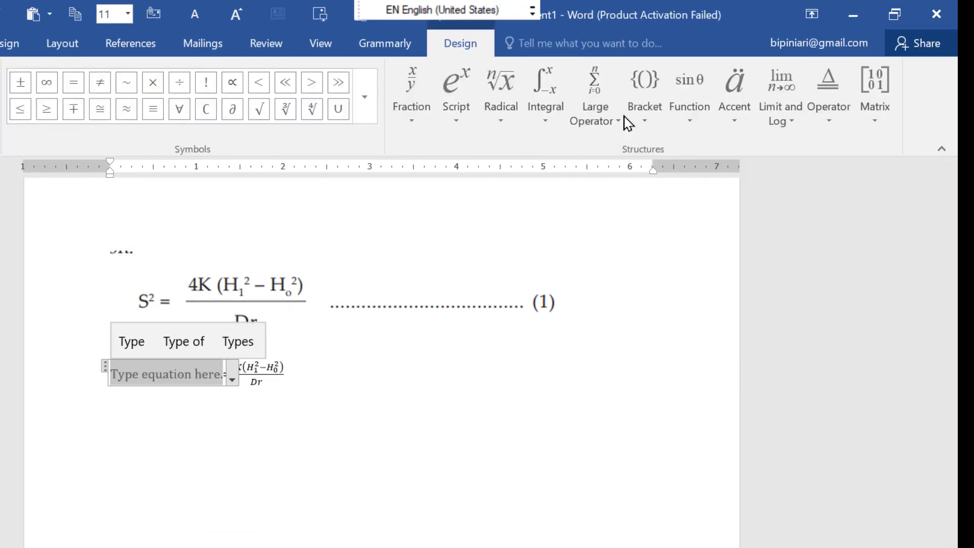
pyautogui.click(457, 116)
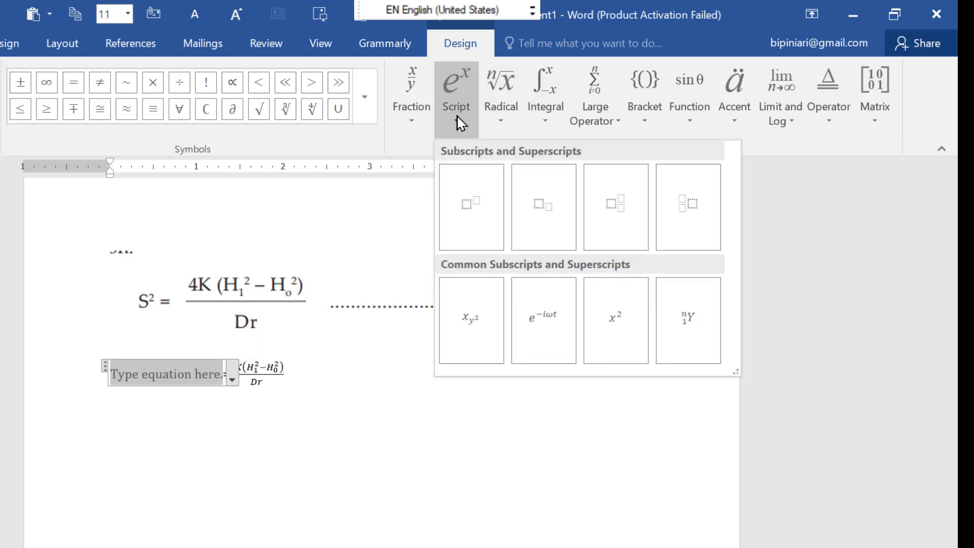
pyautogui.click(467, 226)
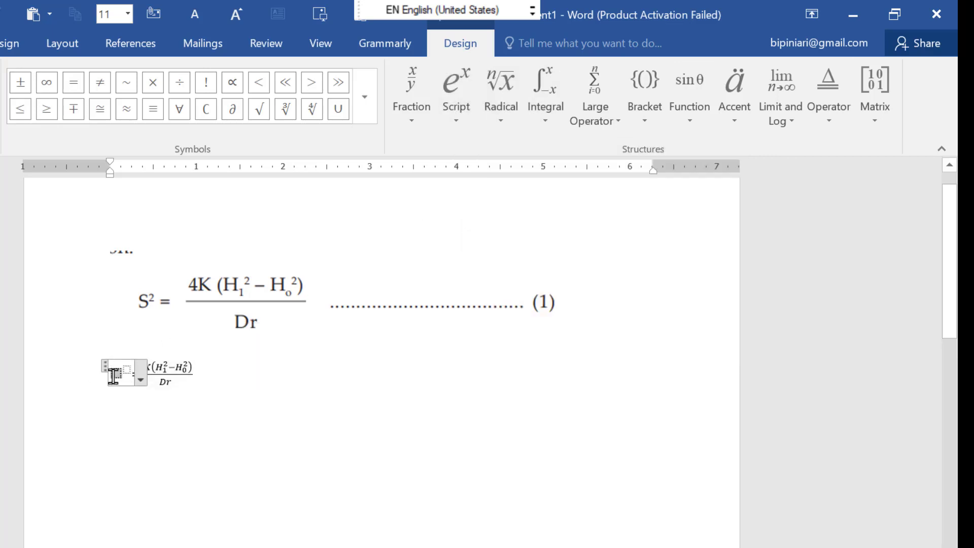
pyautogui.write('S^□')
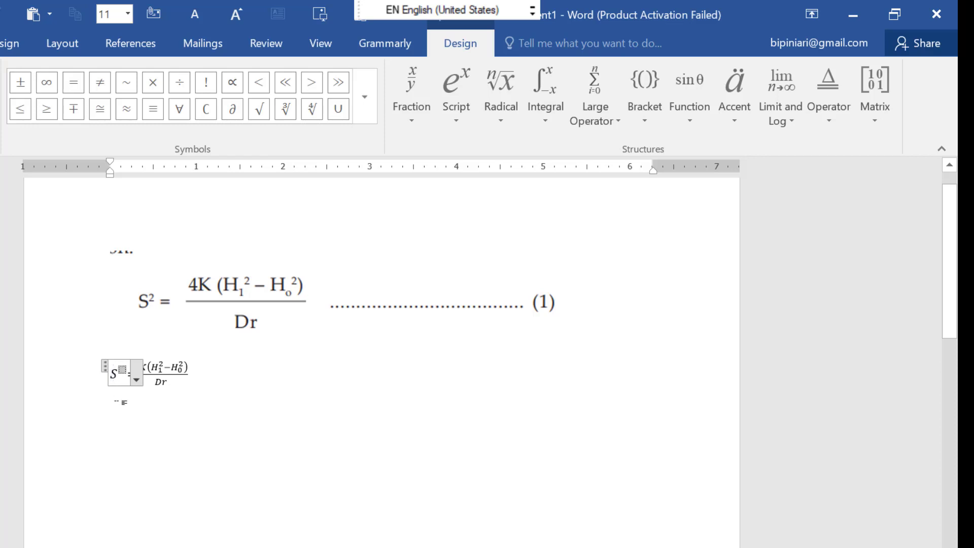
pyautogui.write('2')
pyautogui.click(203, 415)
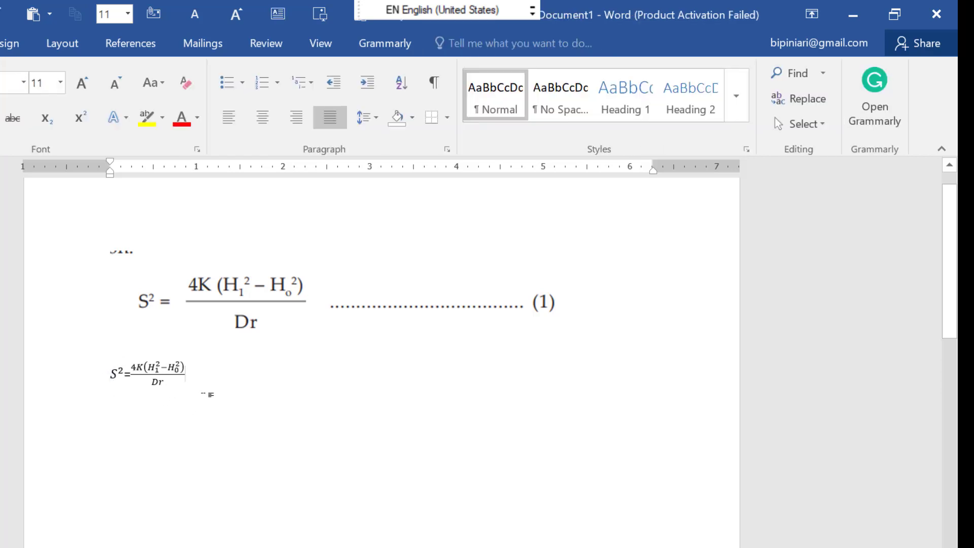
pyautogui.write('.')
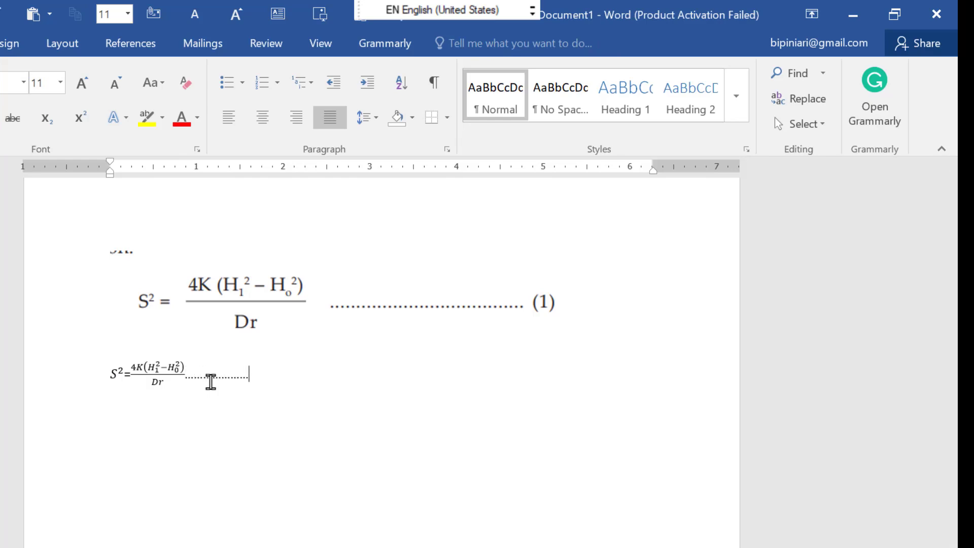
pyautogui.write('......(1)')
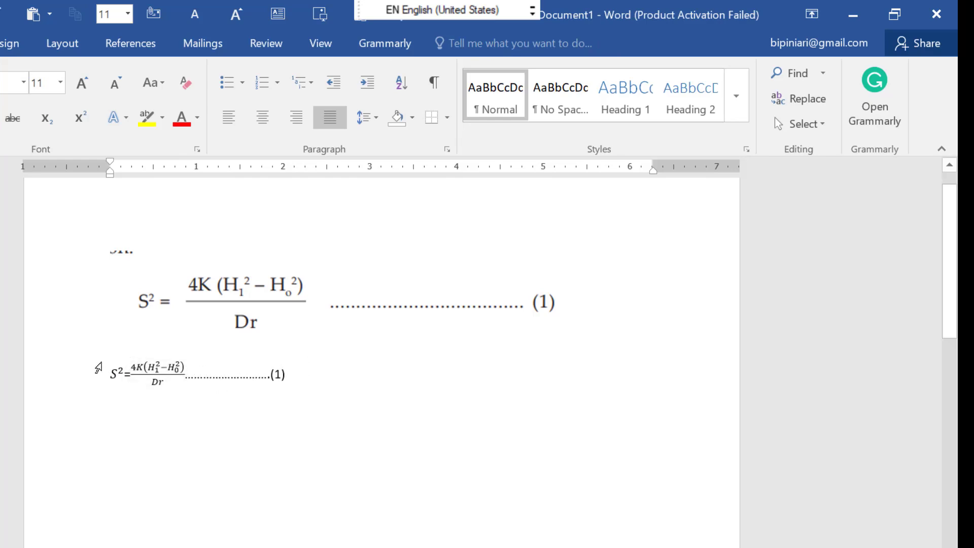
# Step: Set the whole equation line, leader and (1) included, to 20 pt Times New Roman
pyautogui.moveTo(110, 375); pyautogui.dragTo(311, 391)
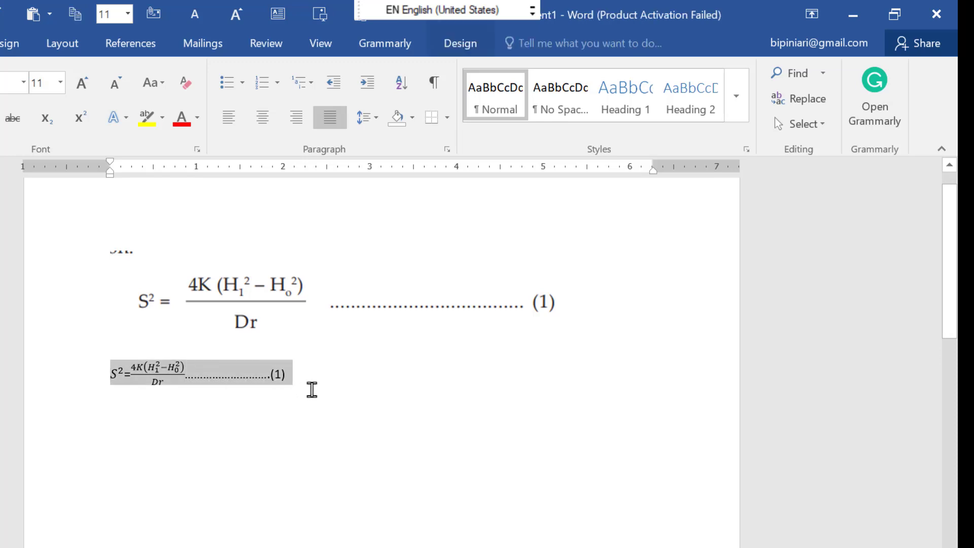
pyautogui.click(85, 87)
pyautogui.click(83, 88)
pyautogui.click(84, 87)
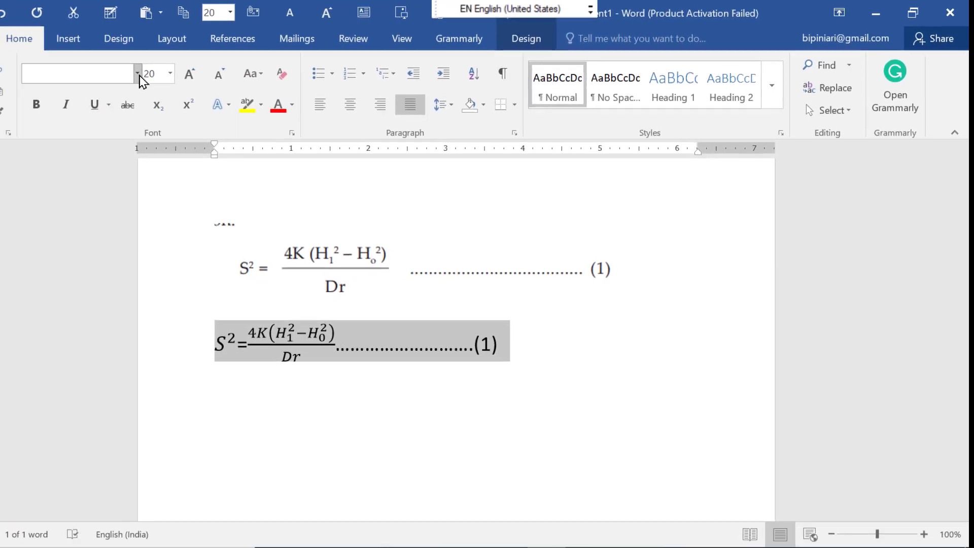
pyautogui.click(24, 82)
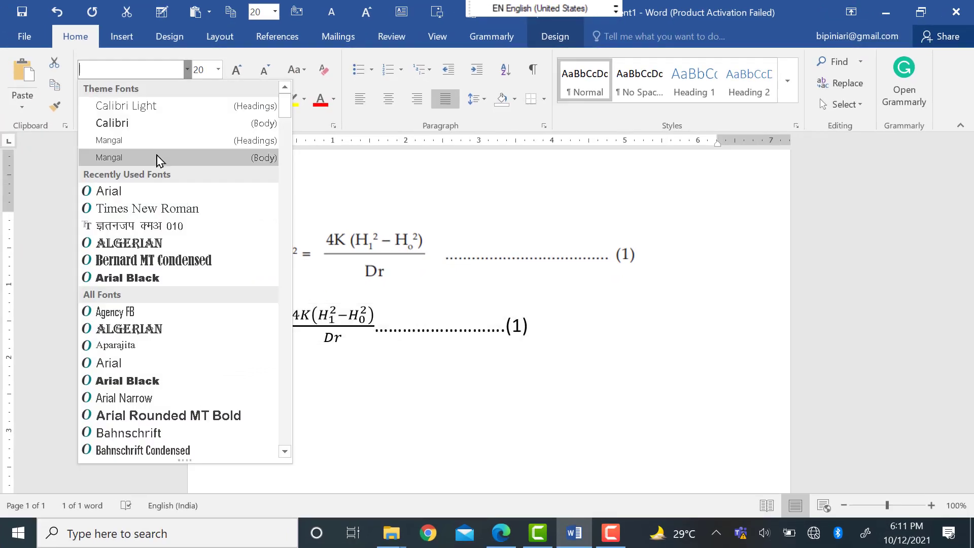
pyautogui.click(155, 208)
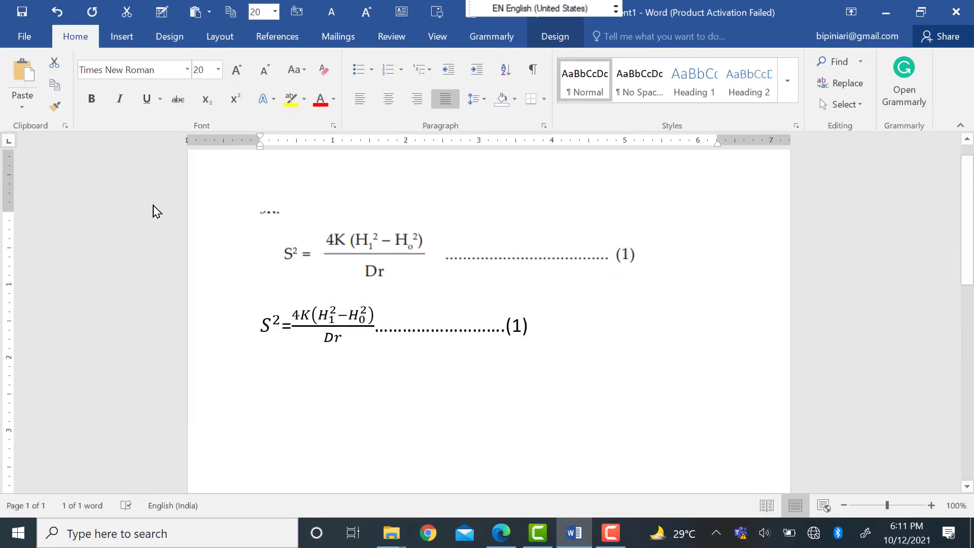
# Step: Check the formatted dotted leader and equation line, then return to the Insert commands
pyautogui.click(457, 382)
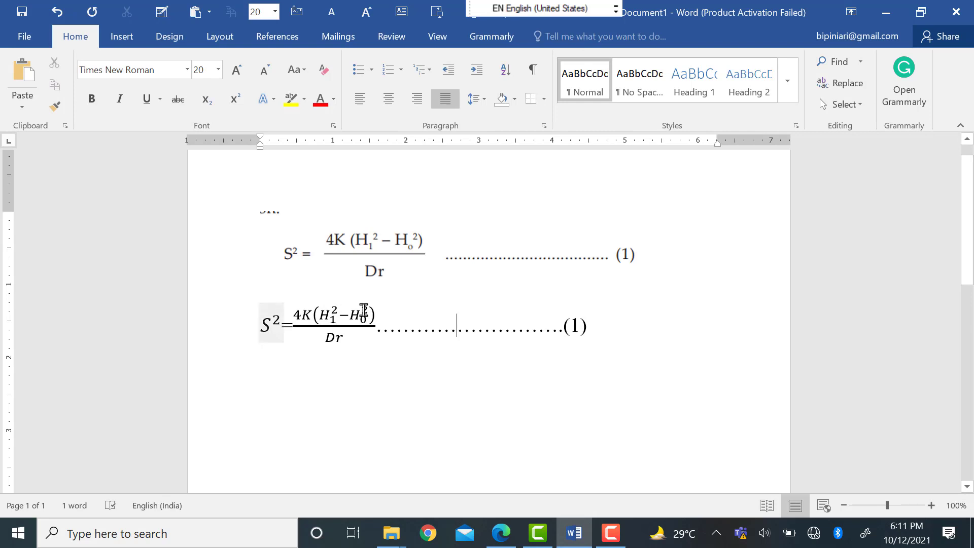
pyautogui.click(273, 319)
pyautogui.click(396, 356)
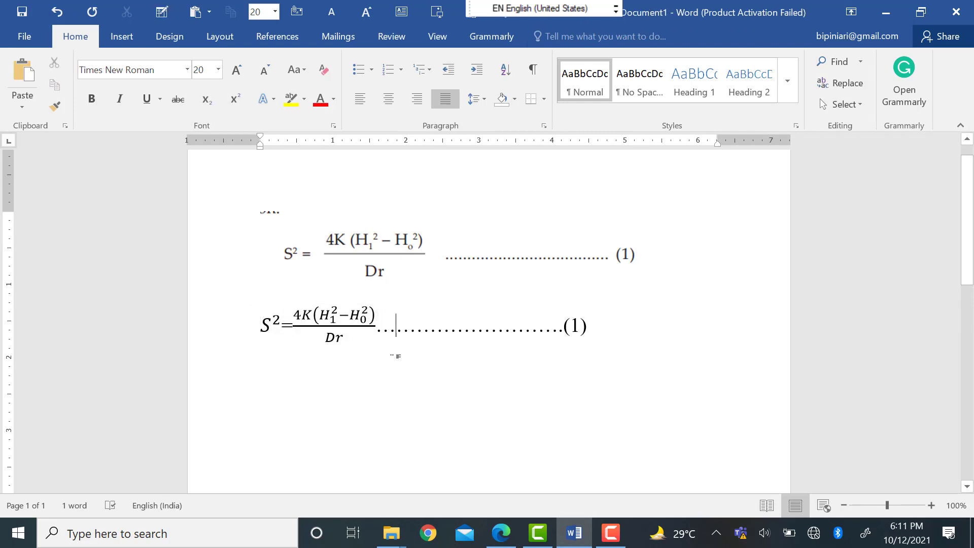
pyautogui.doubleClick(567, 339)
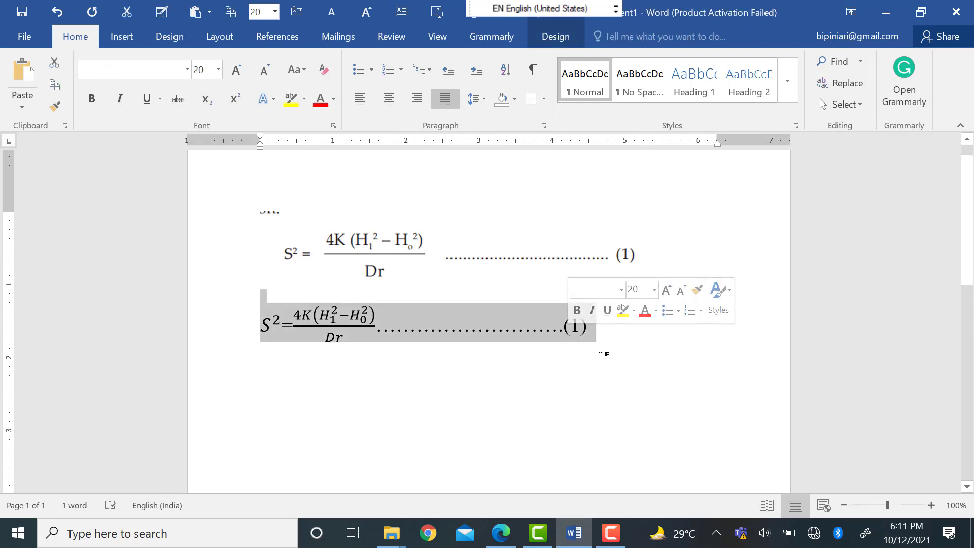
pyautogui.click(604, 353)
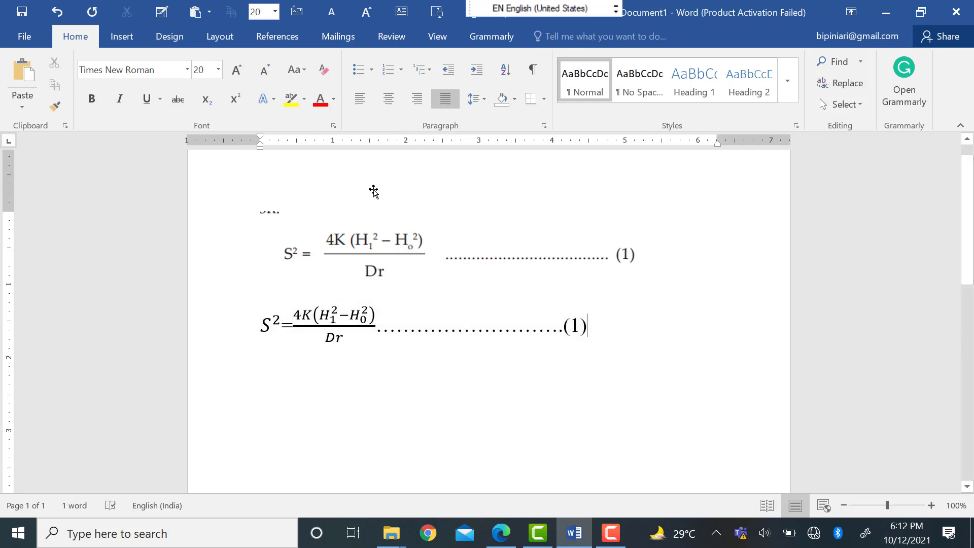
pyautogui.click(133, 43)
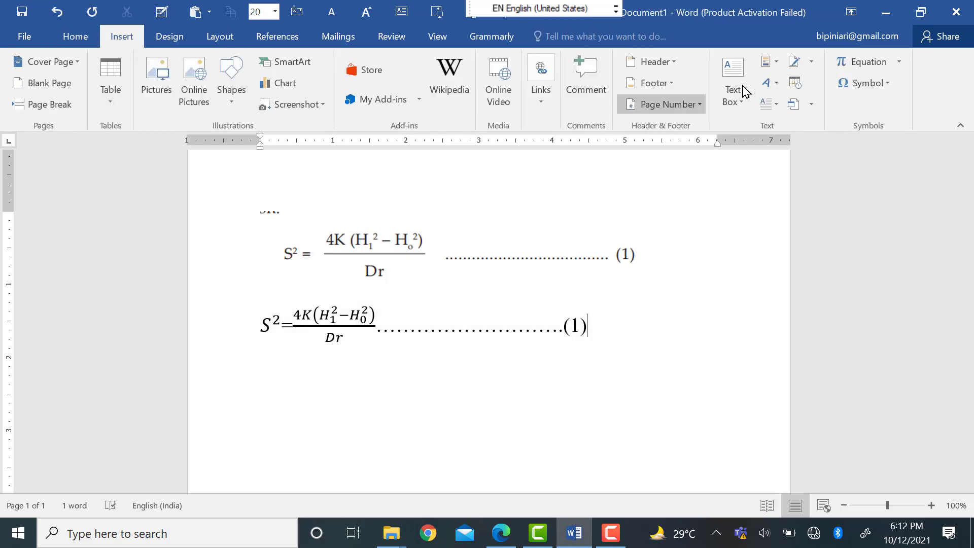